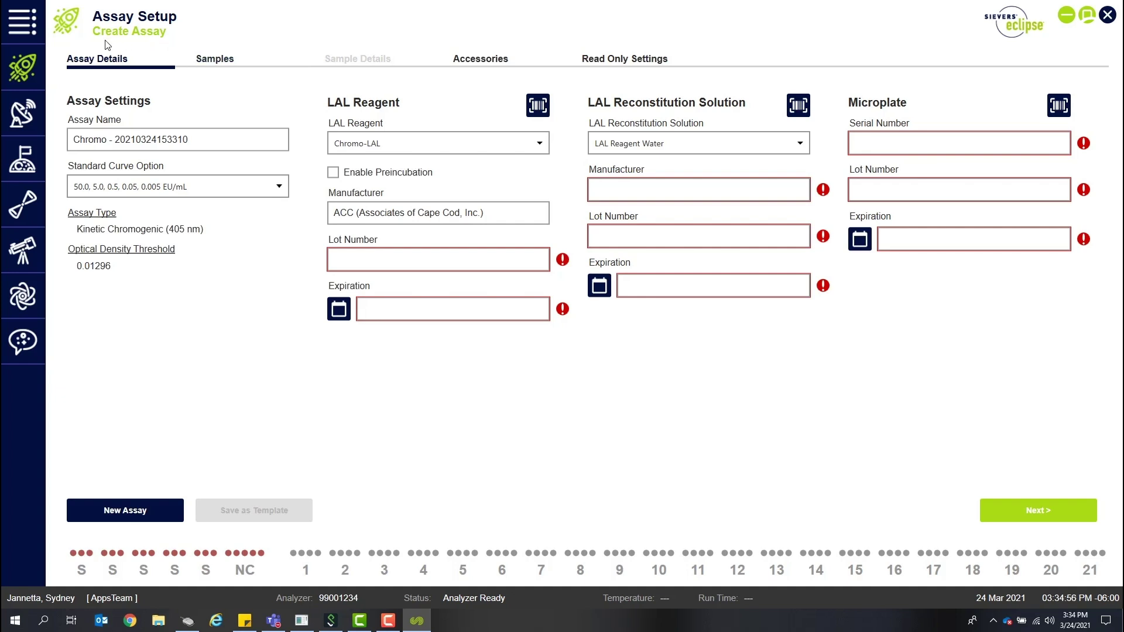
Open the Assay Templates list under Assay Setup in the navigation menu
left_click(32, 22)
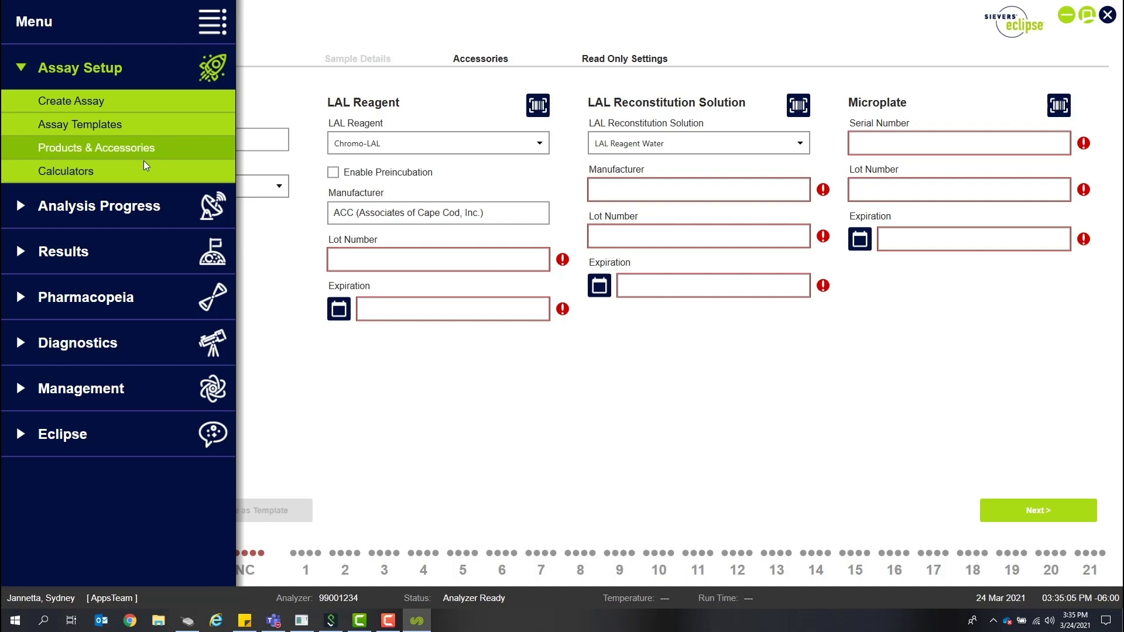
left_click(117, 125)
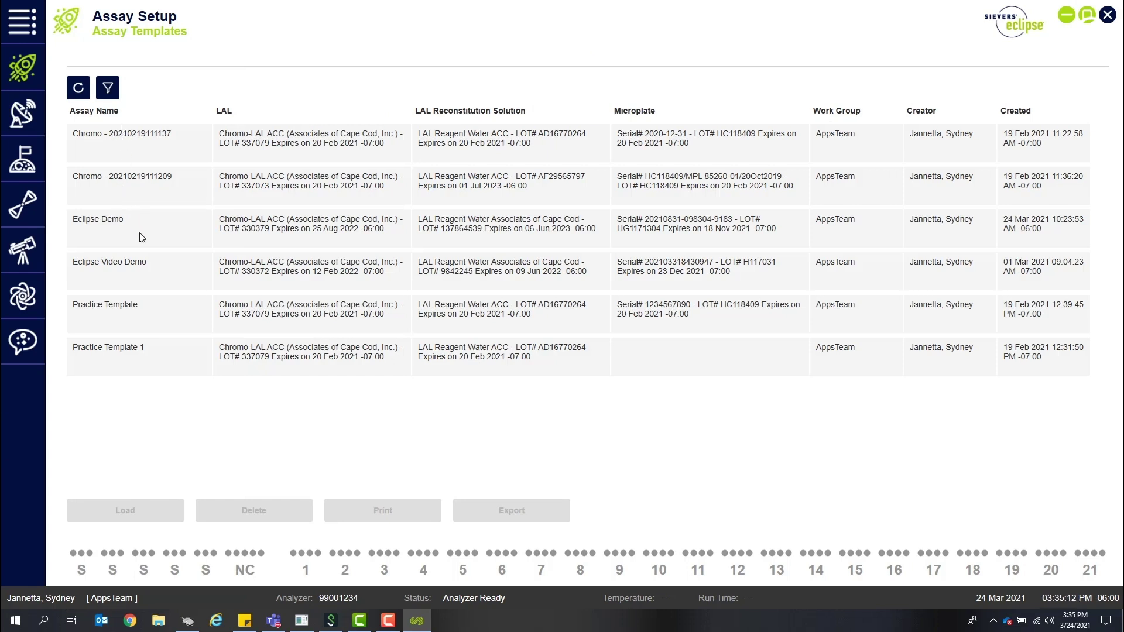
Load the Eclipse Demo template into a new assay and give sample 17 the Sample ID 'LIMS ID'
left_click(138, 236)
left_click(136, 513)
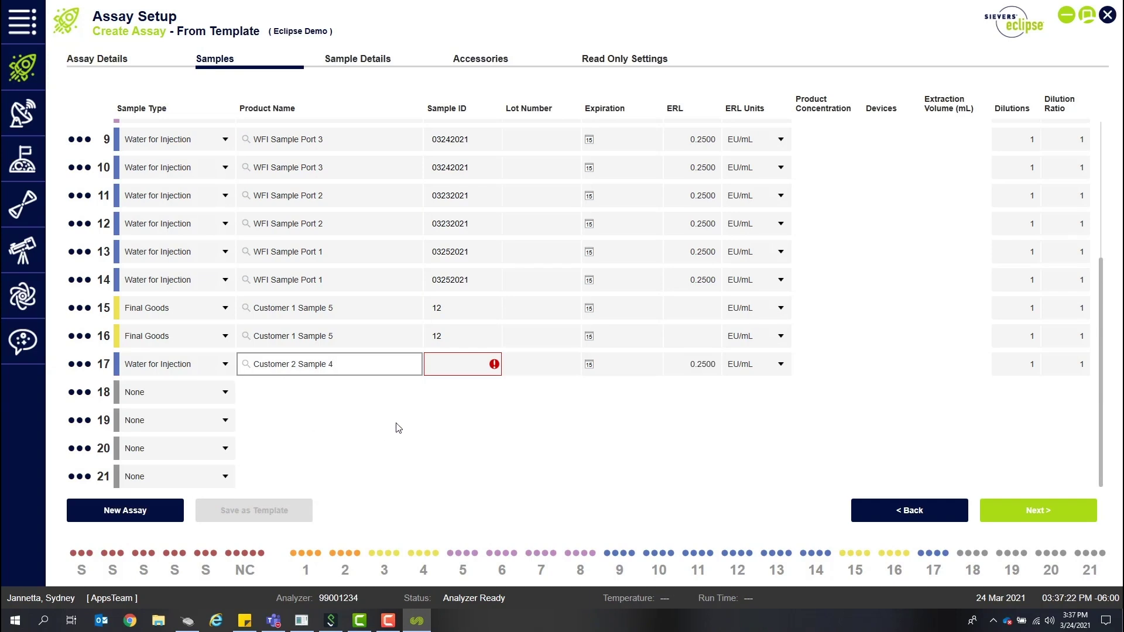
left_click(458, 365)
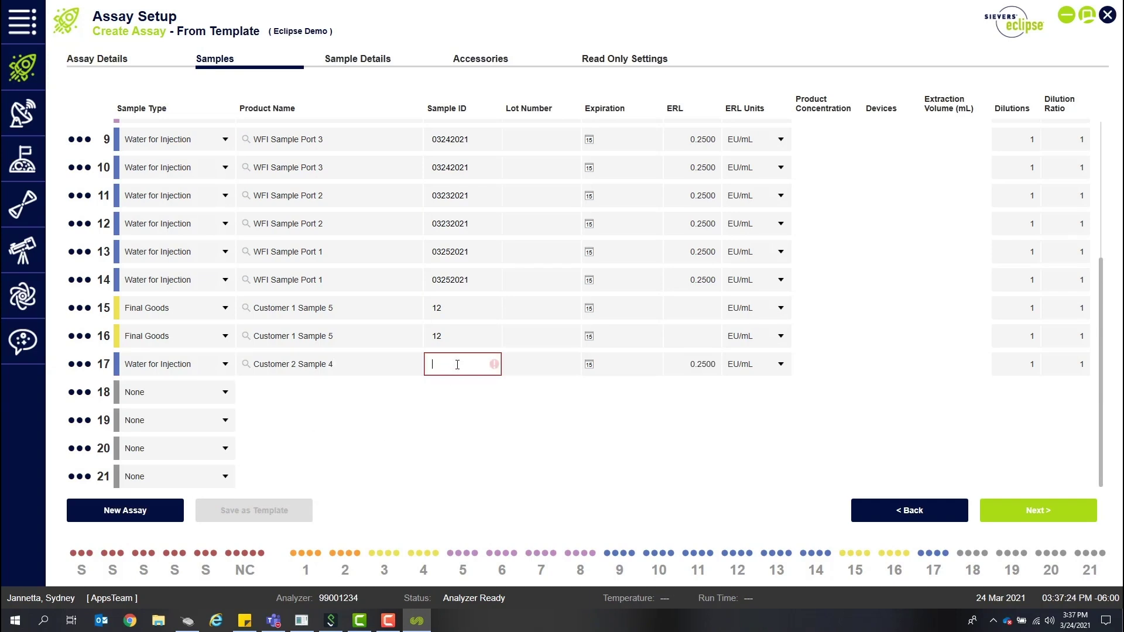
type("L")
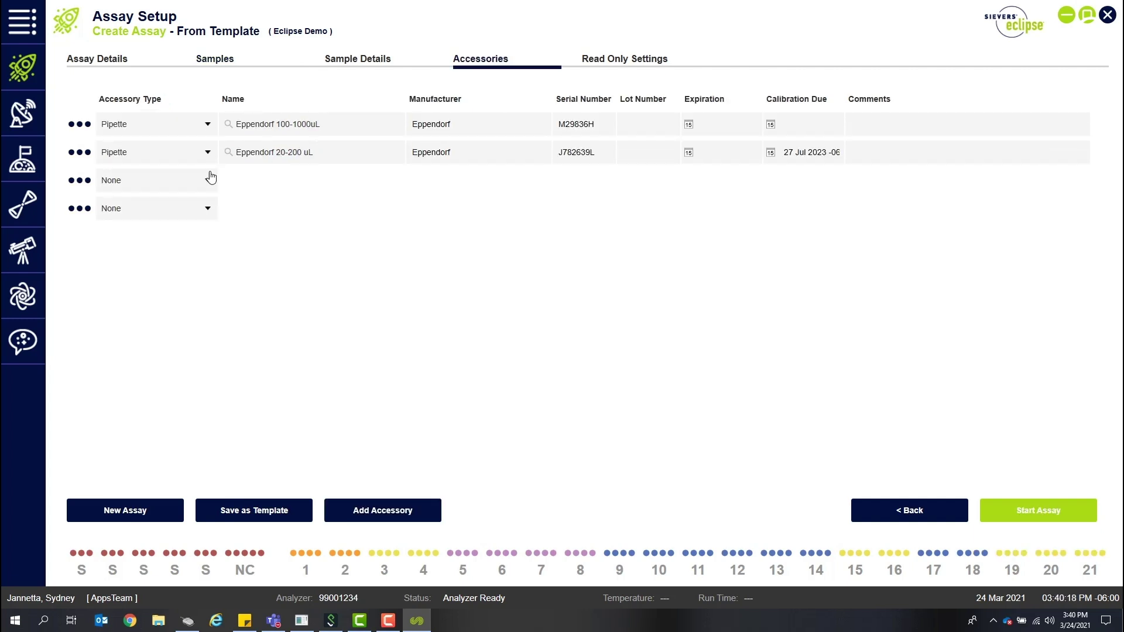
Add a third accessory, a Vortex Mixer named 'Fishe', and start the assay run
left_click(210, 179)
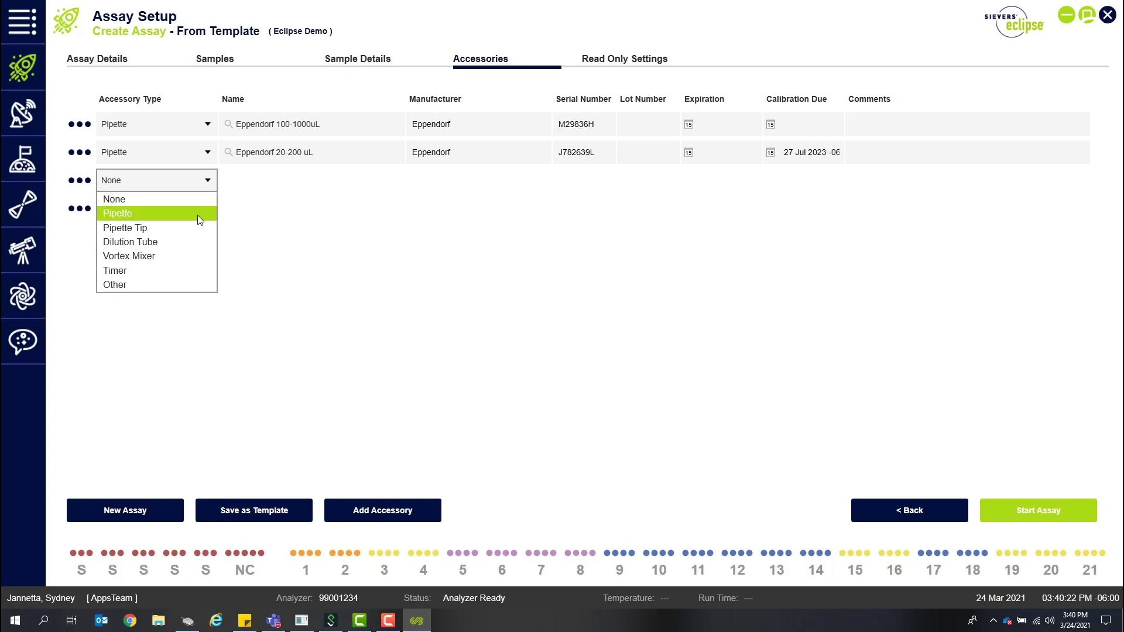
left_click(196, 255)
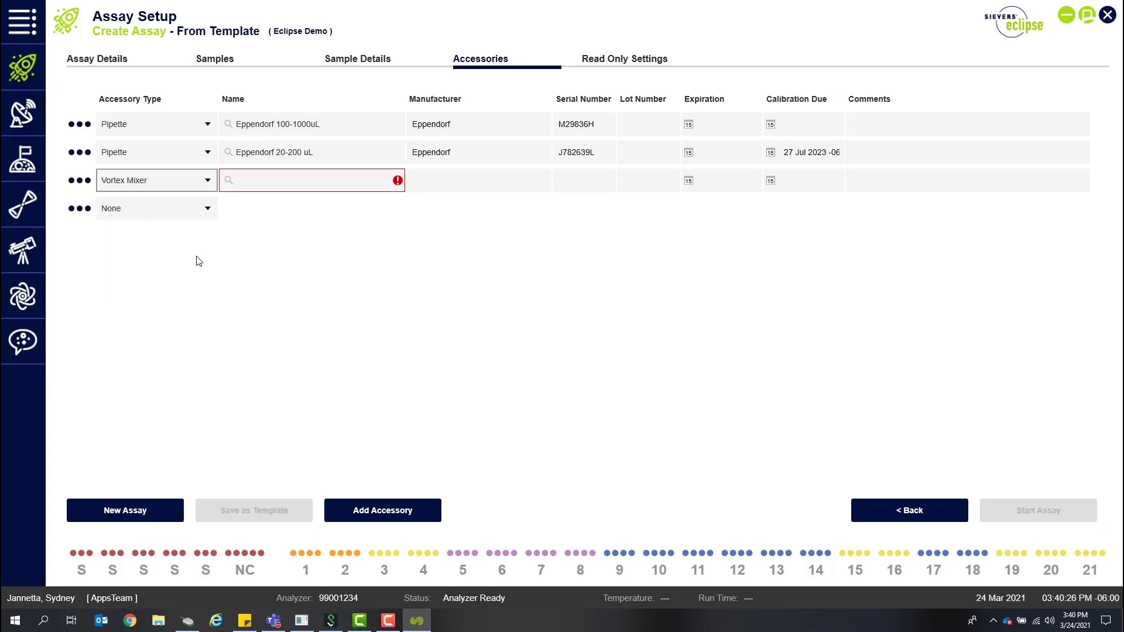
left_click(264, 186)
type("Fisher")
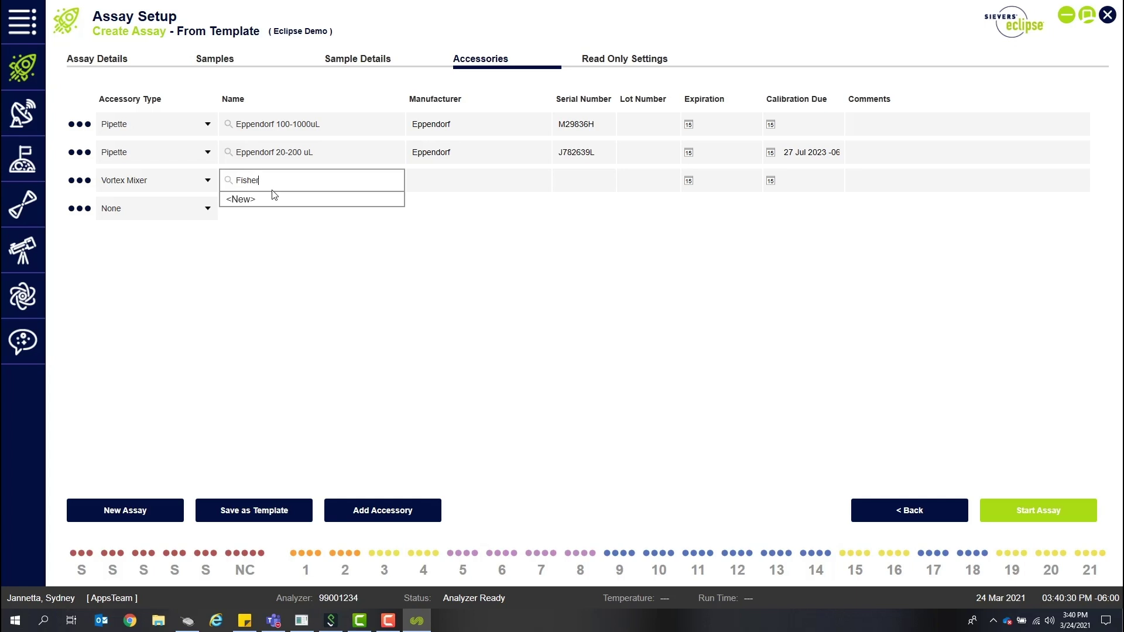
left_click(1034, 511)
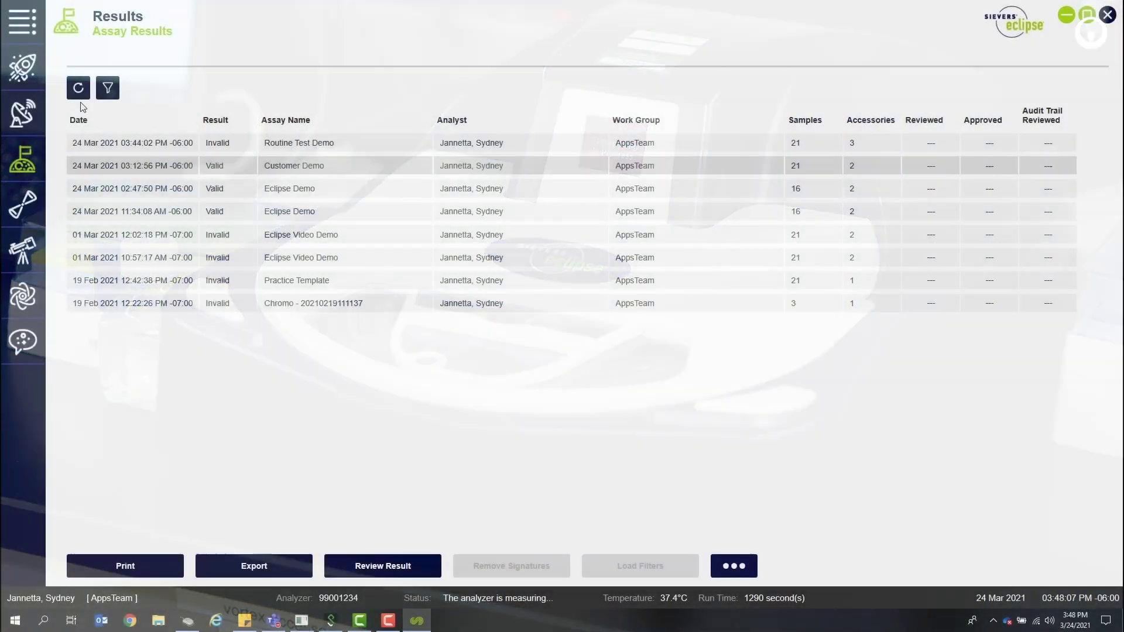
Show the Routine Test Demo run's ECO-Graph from Analysis Progress
left_click(22, 21)
left_click(52, 113)
left_click(55, 137)
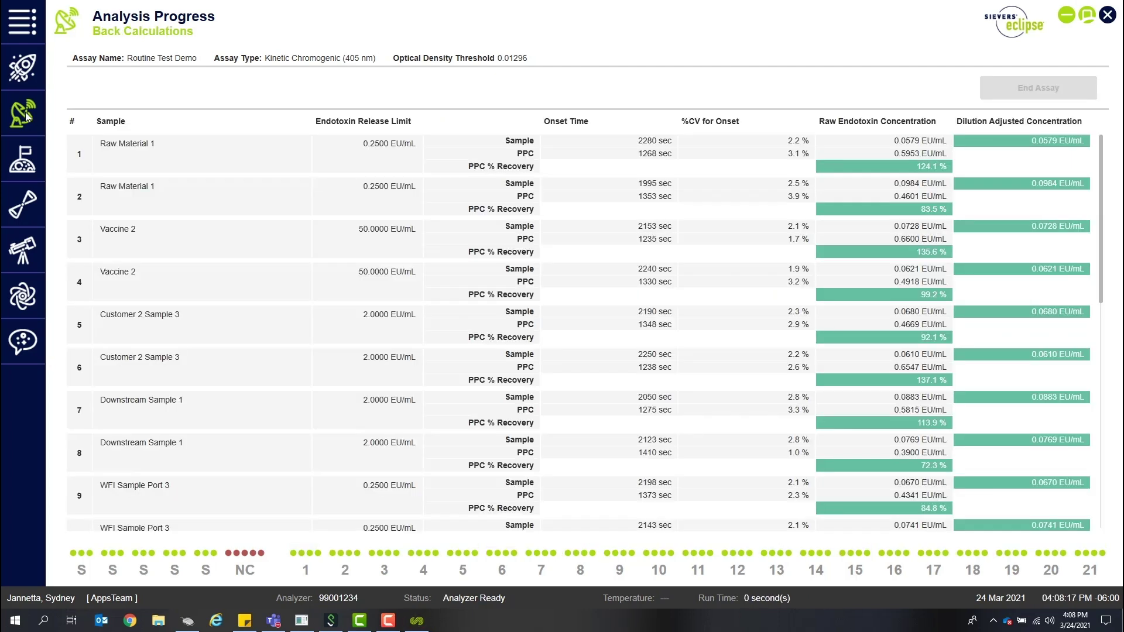
Plot the Kinetic Curve for the second standard (5 EU/mL) and zoom in on the chart
left_click(26, 113)
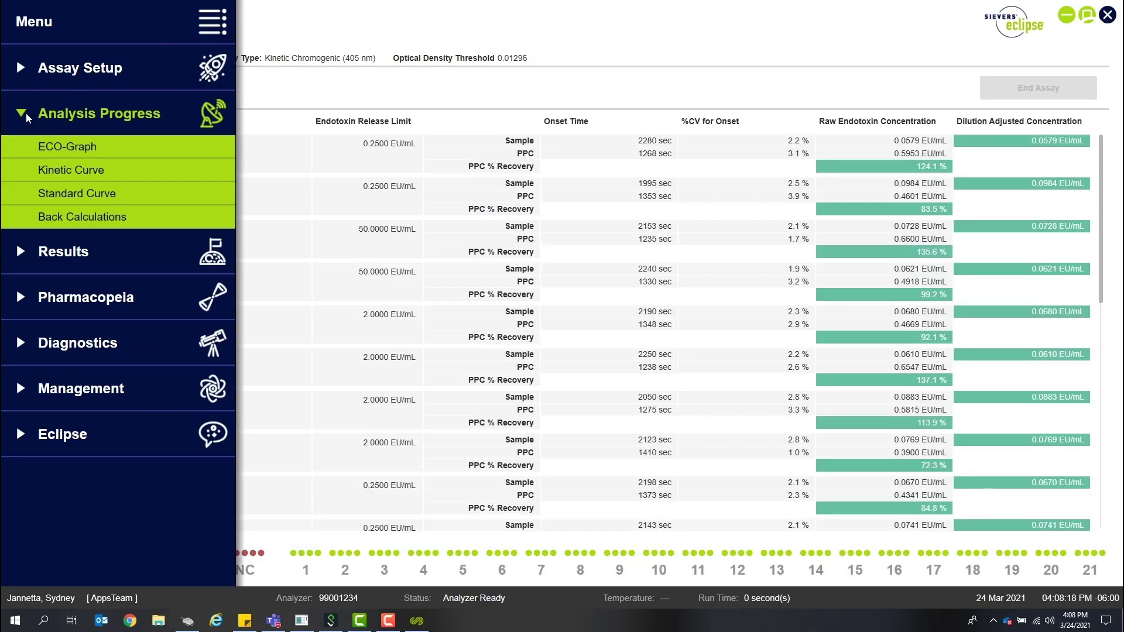
left_click(54, 173)
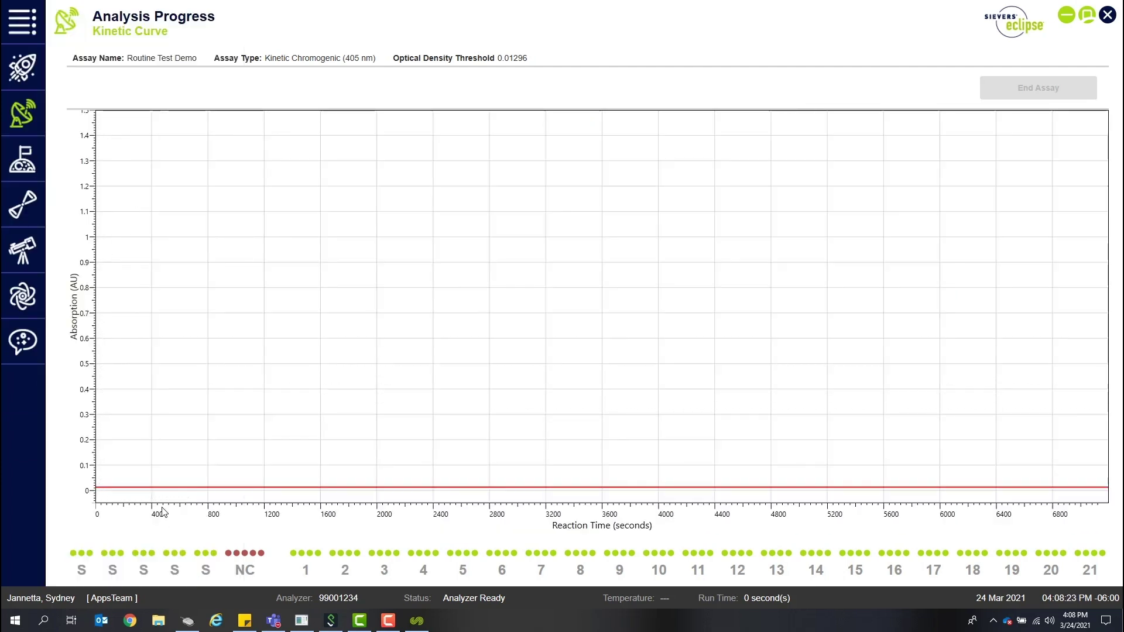
left_click(113, 558)
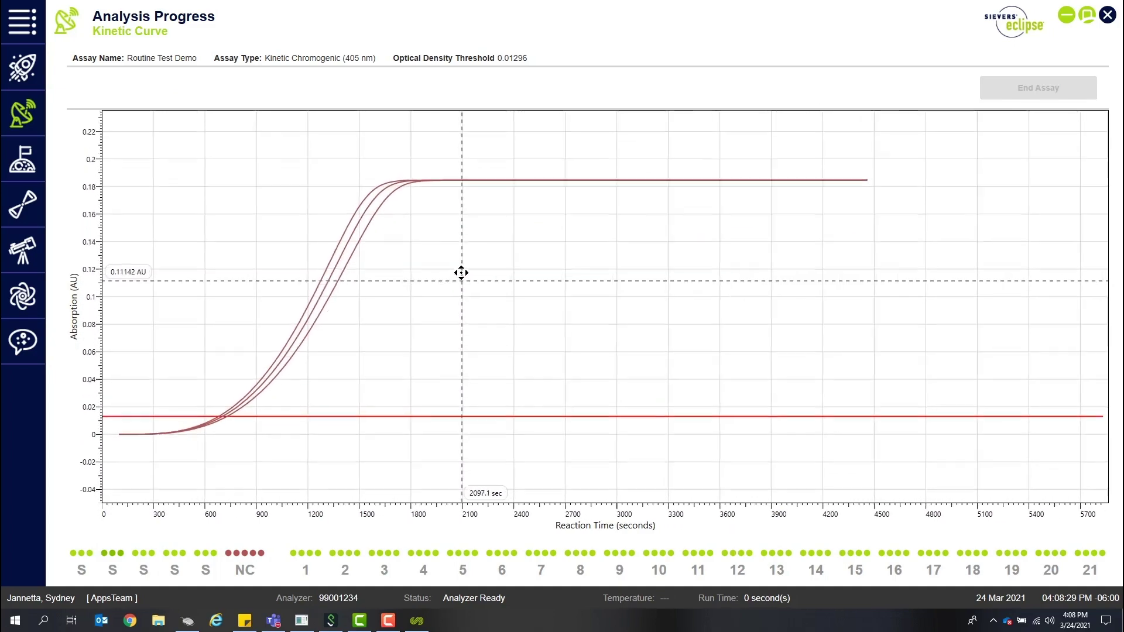
scroll(468, 334, "up", 3)
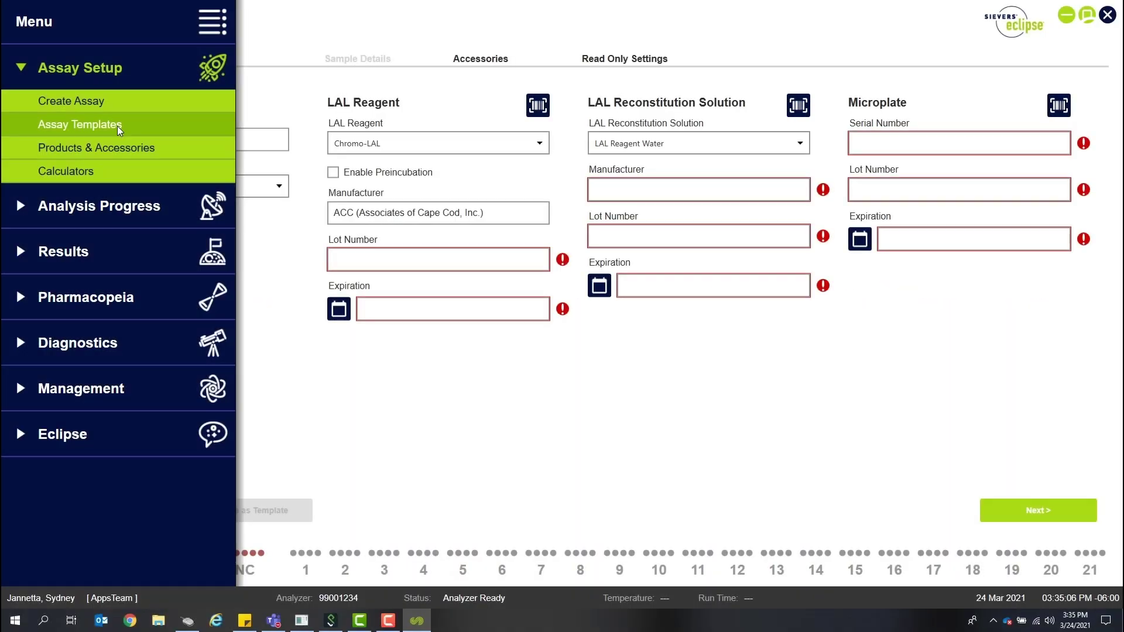
Return to the Assay Templates list and select the Eclipse Demo template
left_click(120, 126)
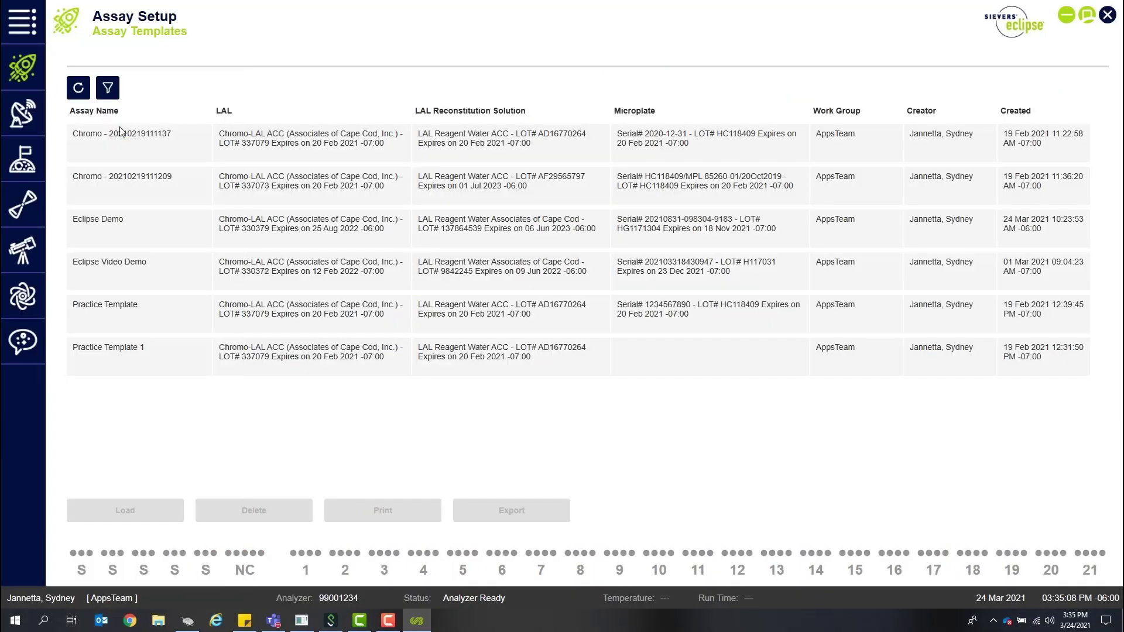
left_click(140, 237)
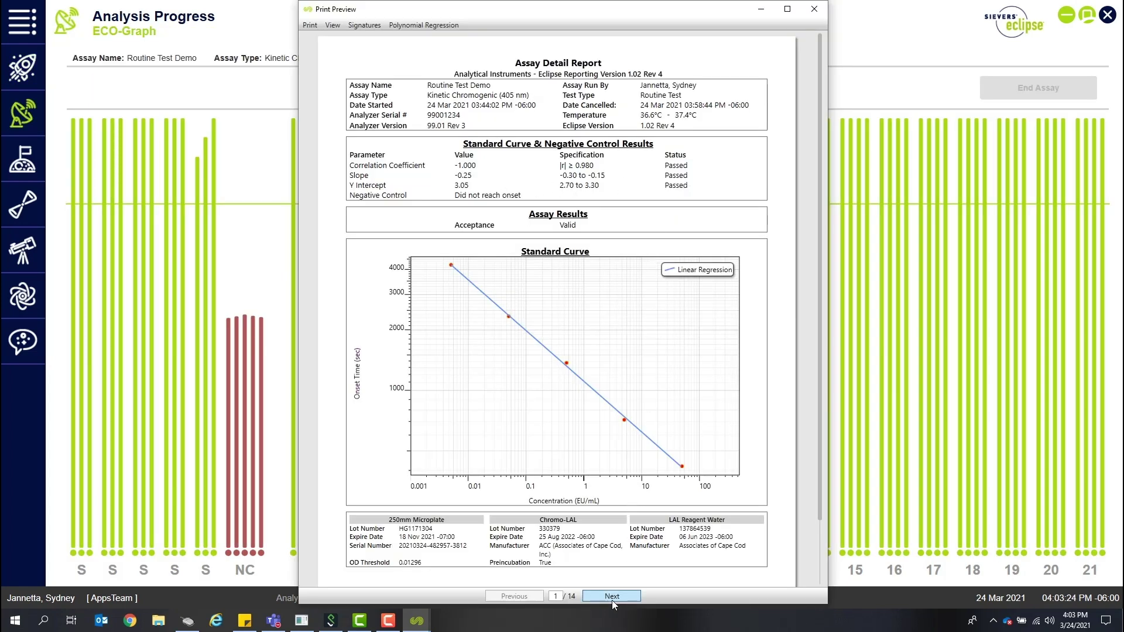
Page through the Routine Test Demo report preview to its final signature page
left_click(612, 597)
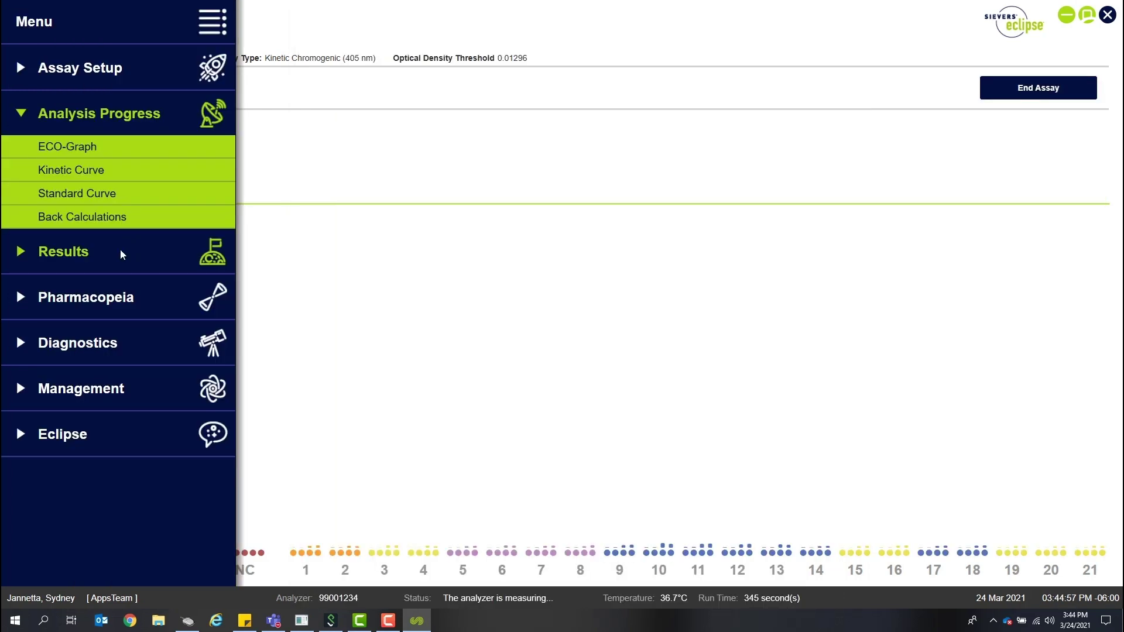
left_click(120, 248)
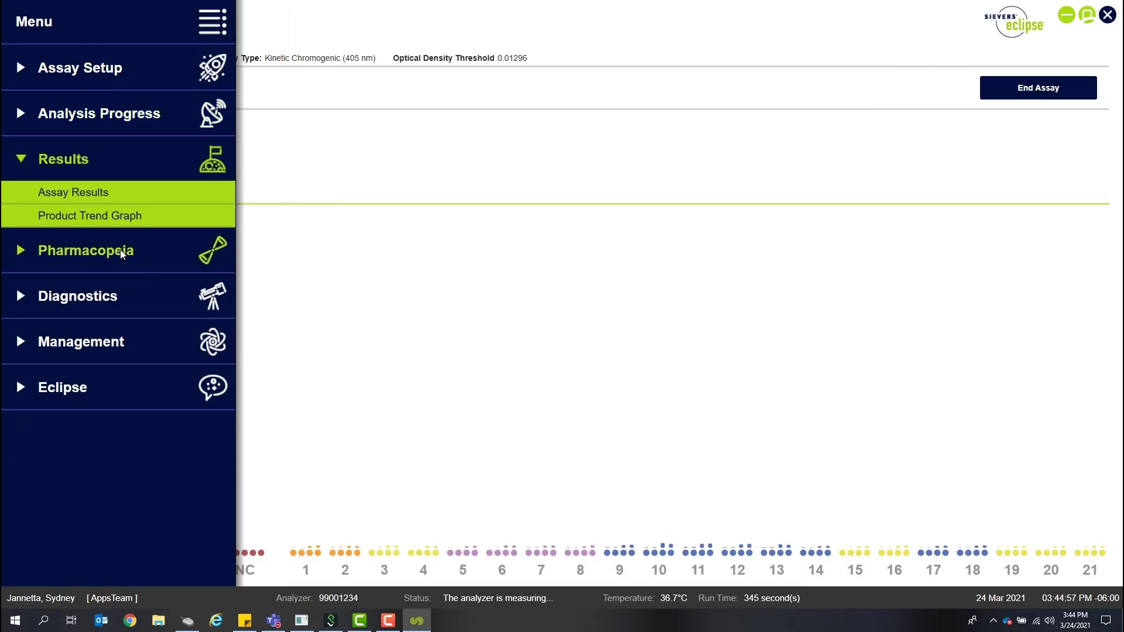
left_click(112, 198)
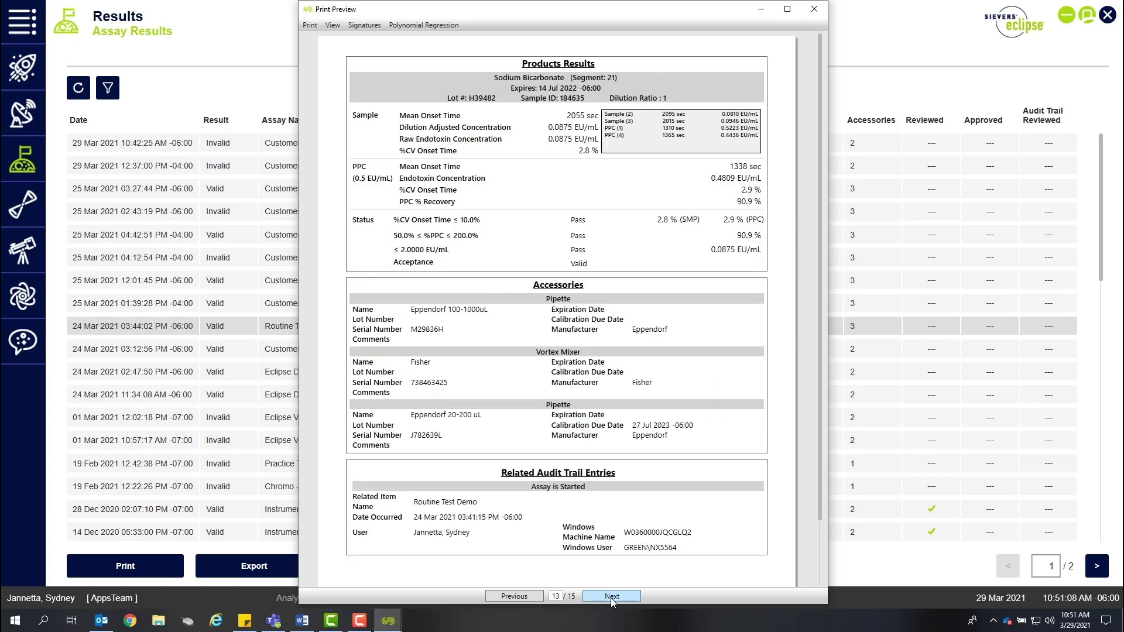
left_click(610, 596)
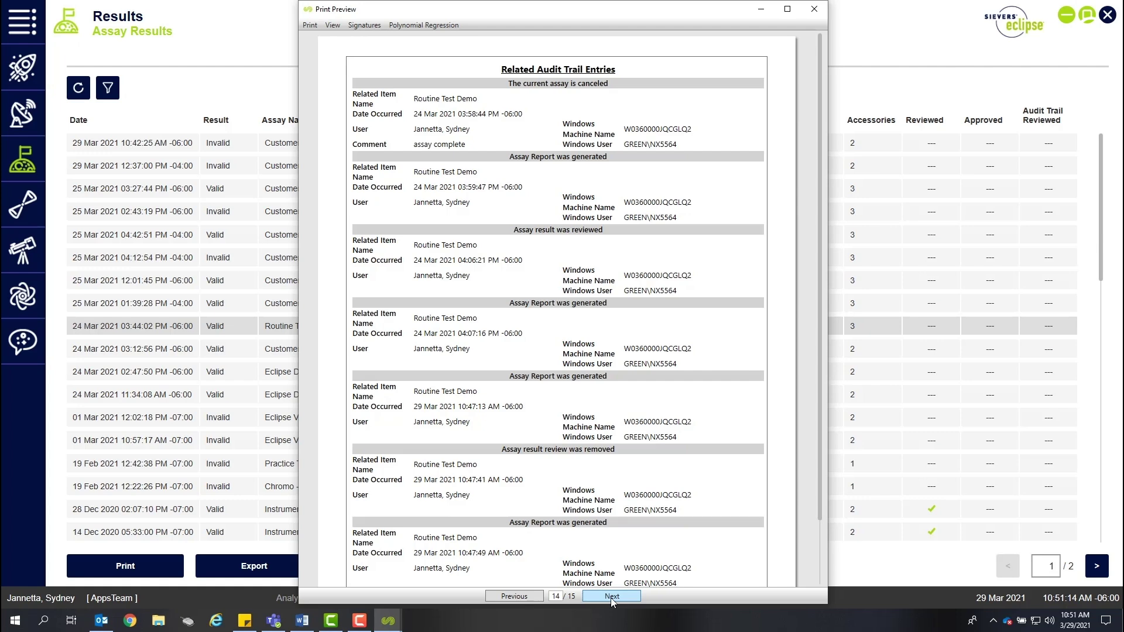
left_click(610, 596)
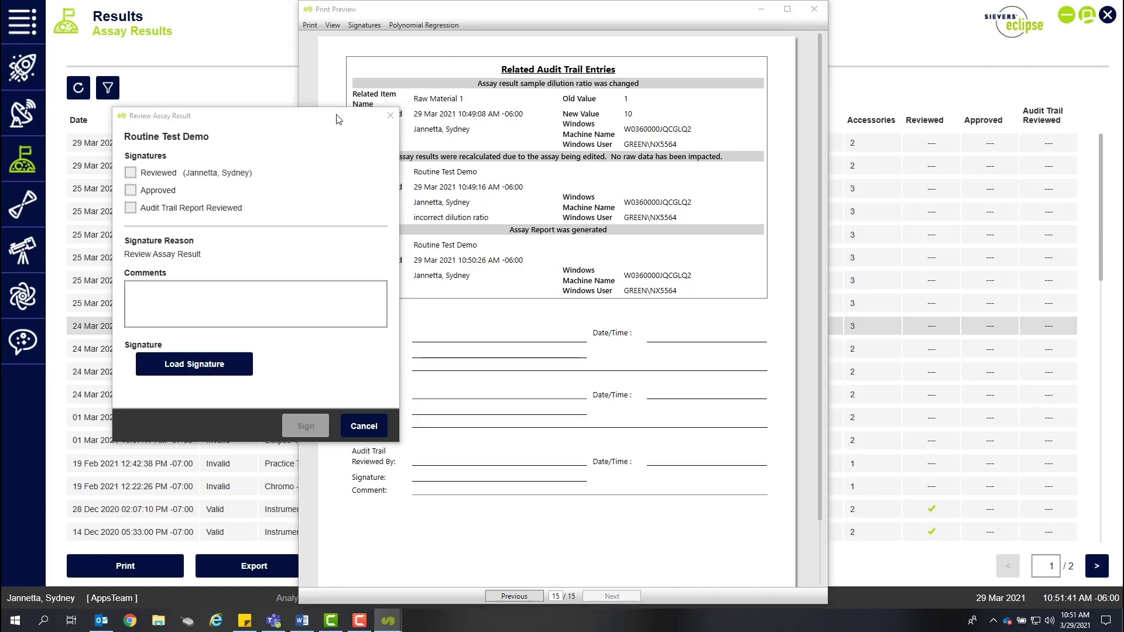
E-sign the Routine Test Demo result as reviewed, then show My Account permissions
left_click(229, 361)
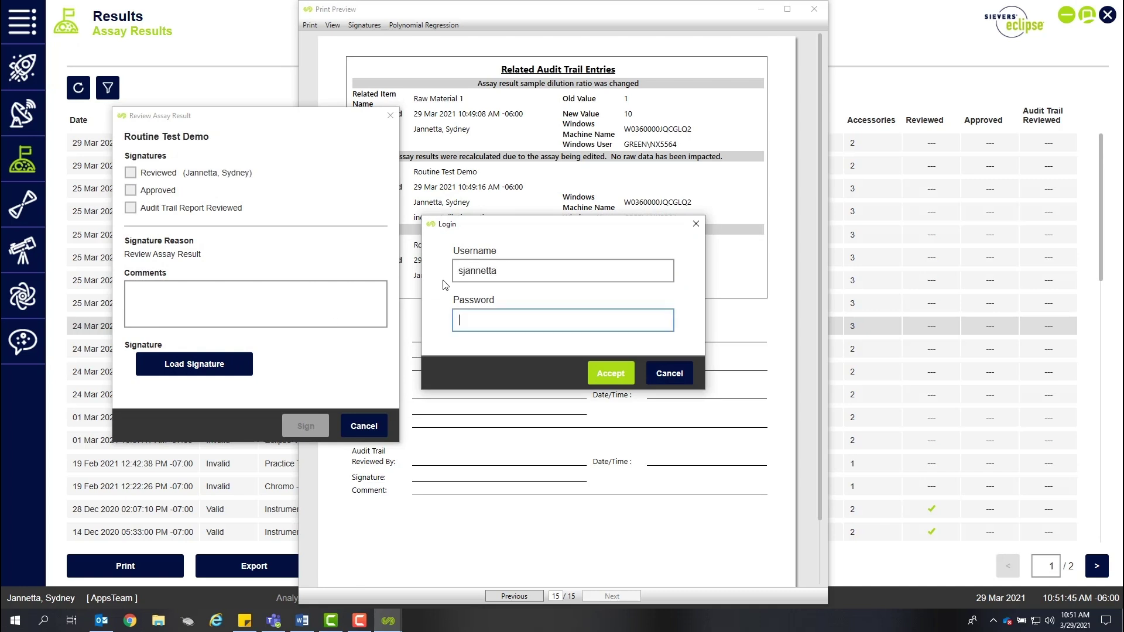
left_click(617, 376)
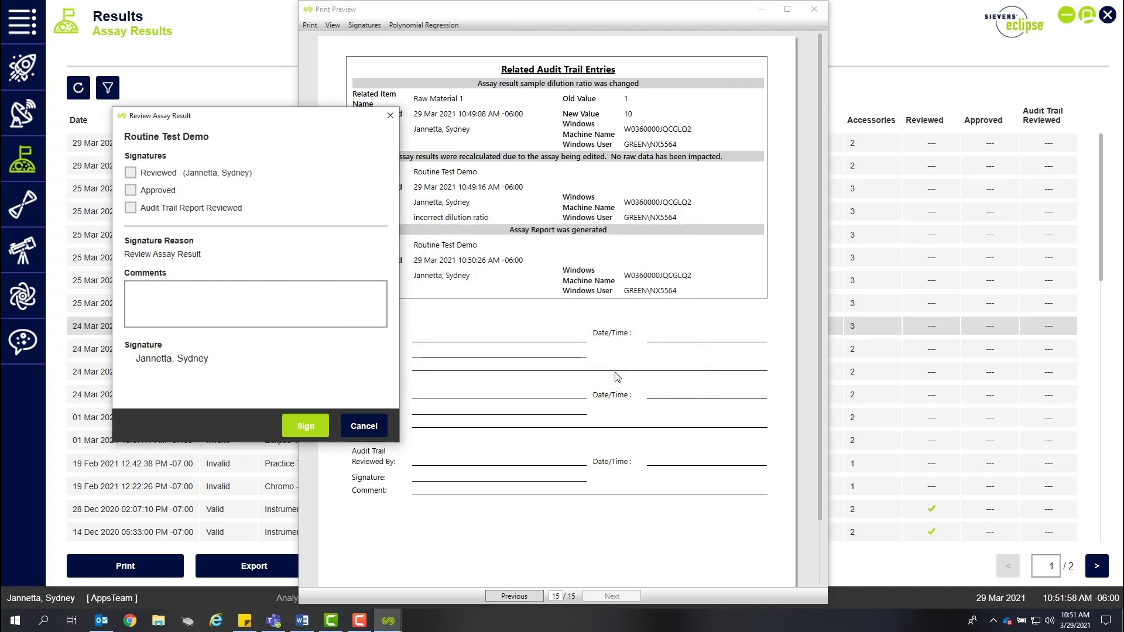
left_click(317, 425)
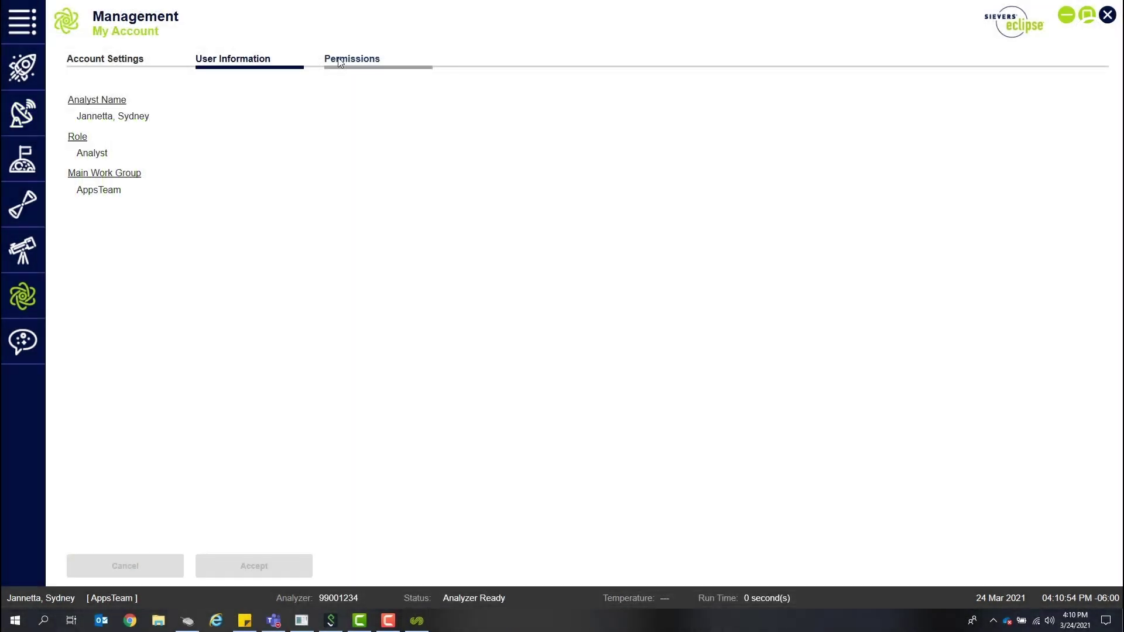
left_click(340, 60)
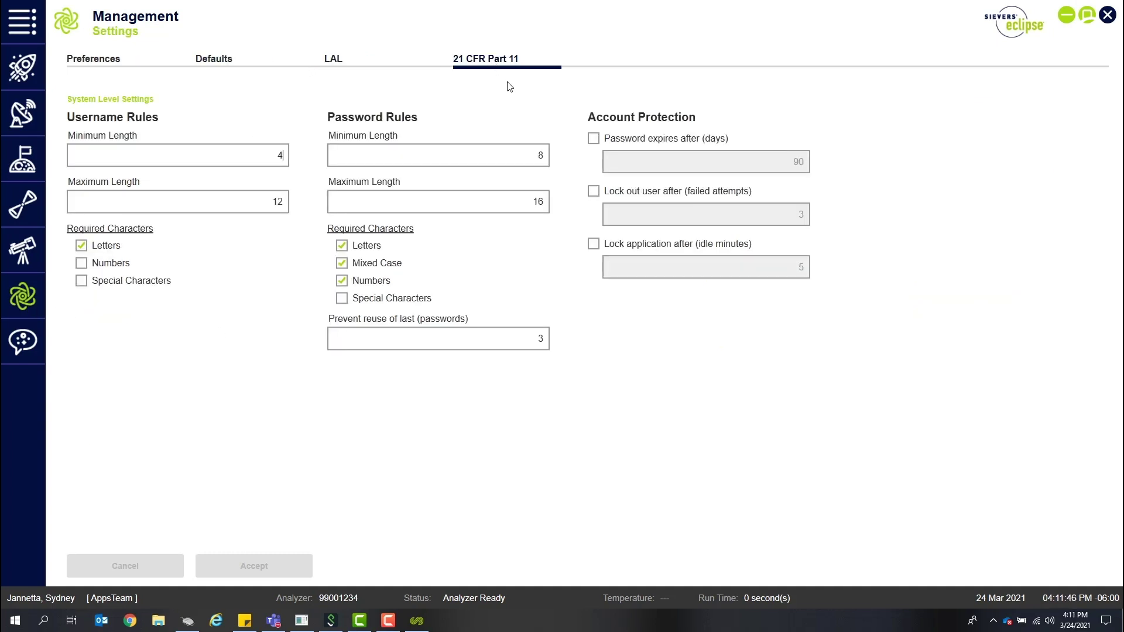
Make passwords expire after 45 days, leaving failed-login lockout and idle lock off
left_click(592, 138)
double_click(802, 162)
type("45")
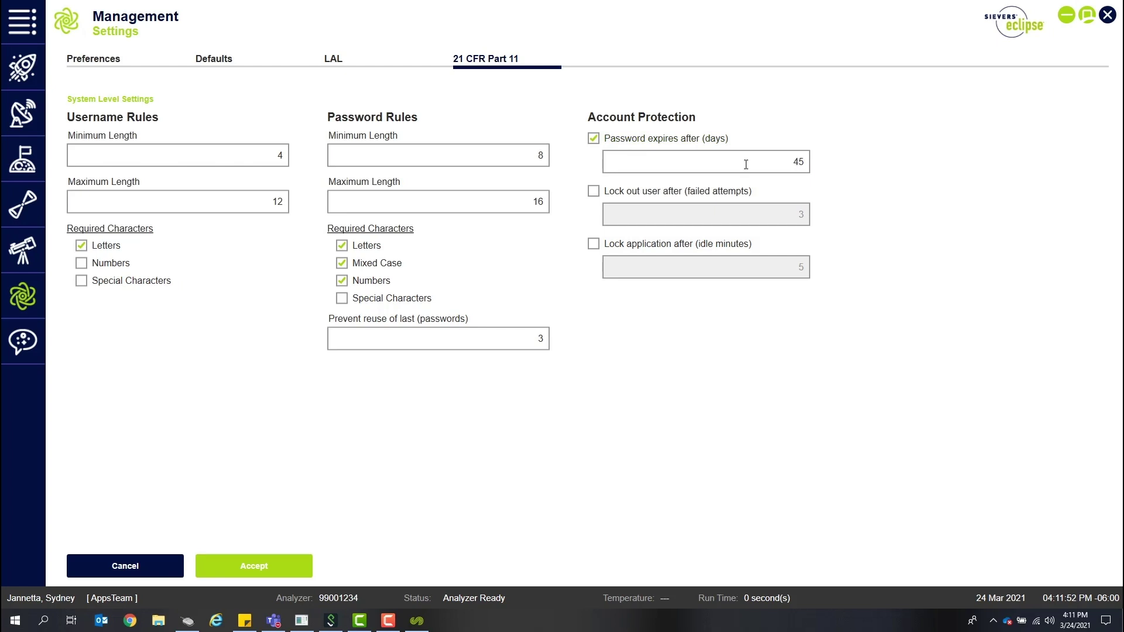
left_click(593, 190)
left_click(593, 243)
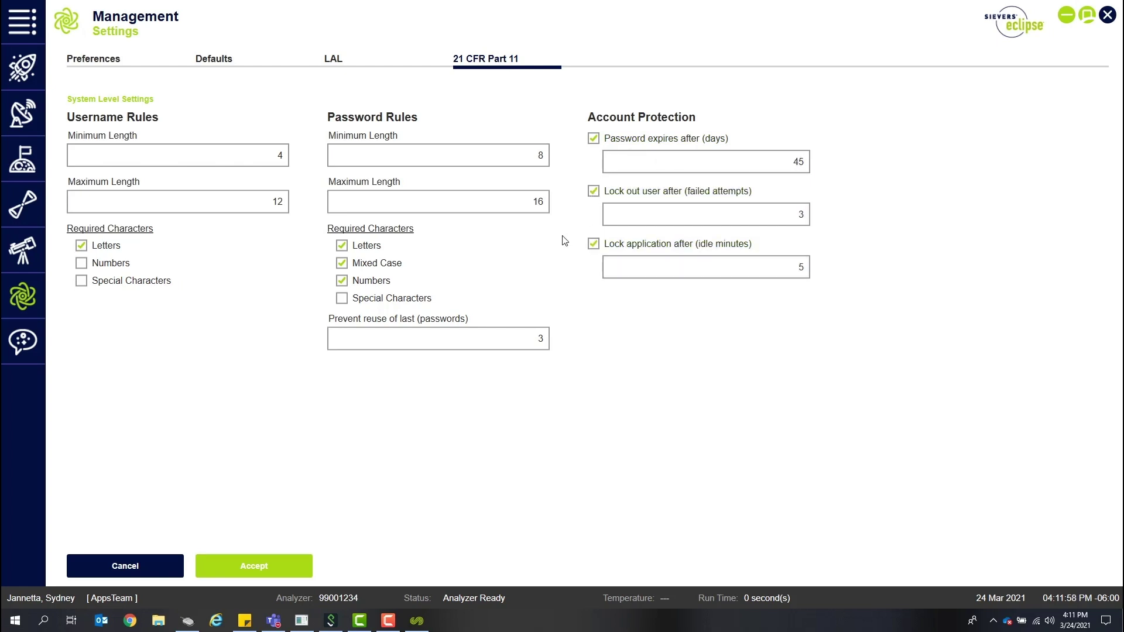
left_click(592, 244)
left_click(592, 191)
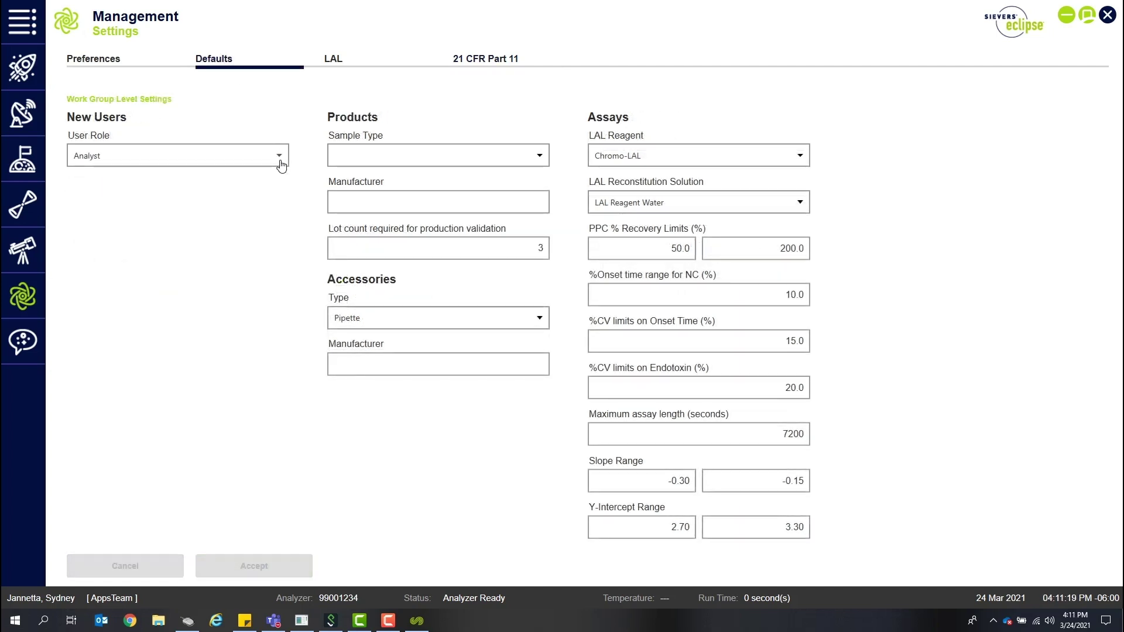
Keep Analyst as the new-user role and Chromo-LAL as the default LAL reagent
left_click(280, 156)
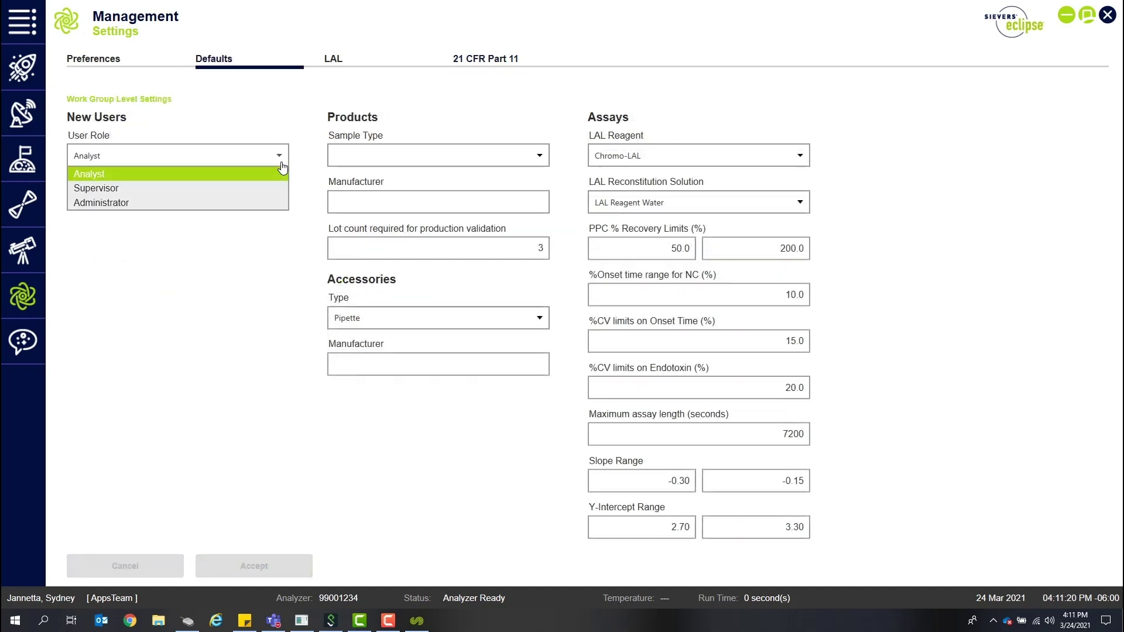
left_click(281, 159)
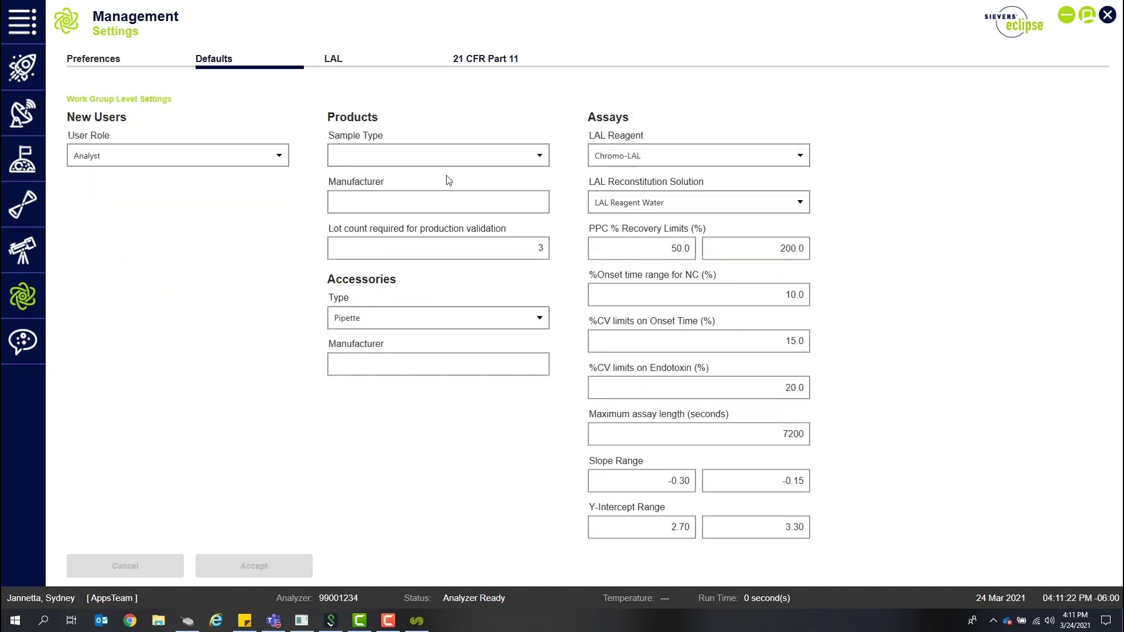
left_click(660, 162)
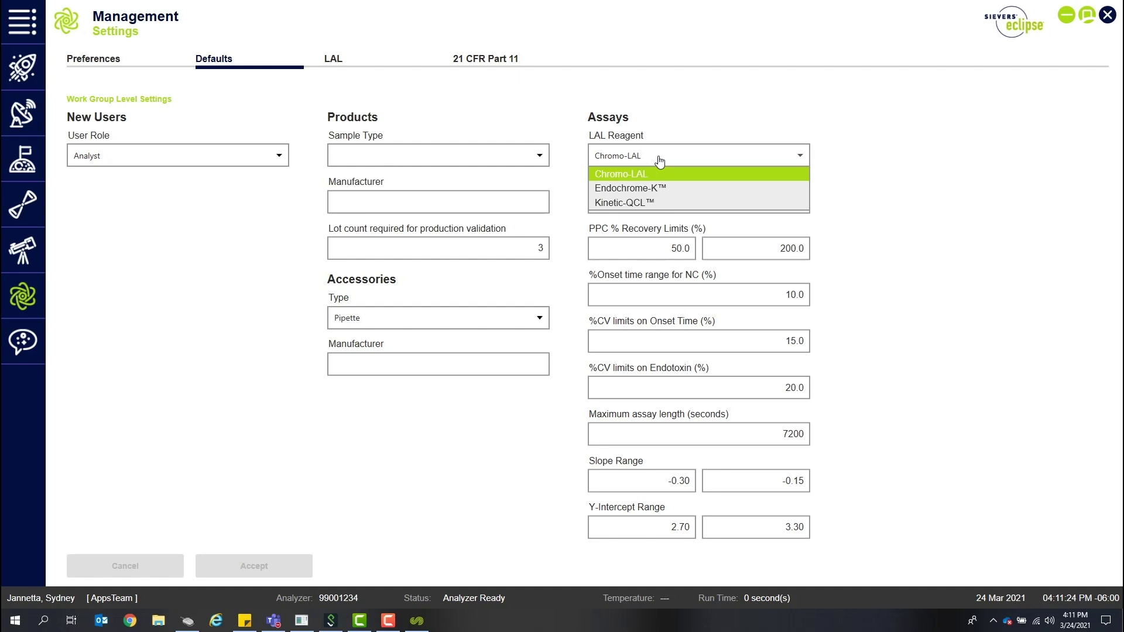
left_click(660, 162)
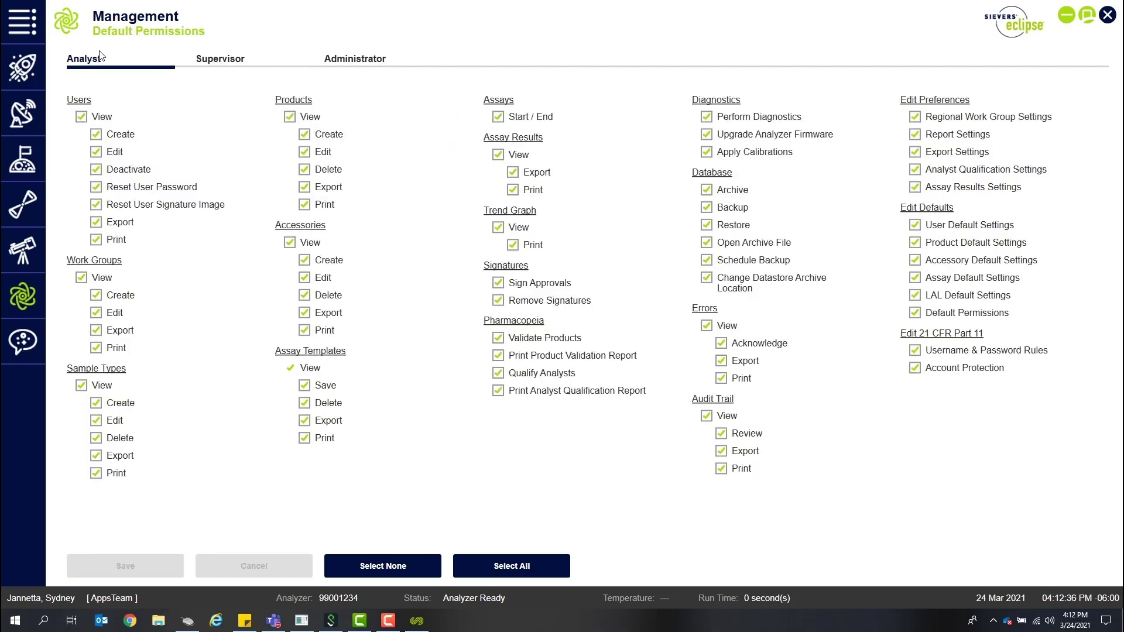
Show the Supervisor role's default permissions
left_click(236, 64)
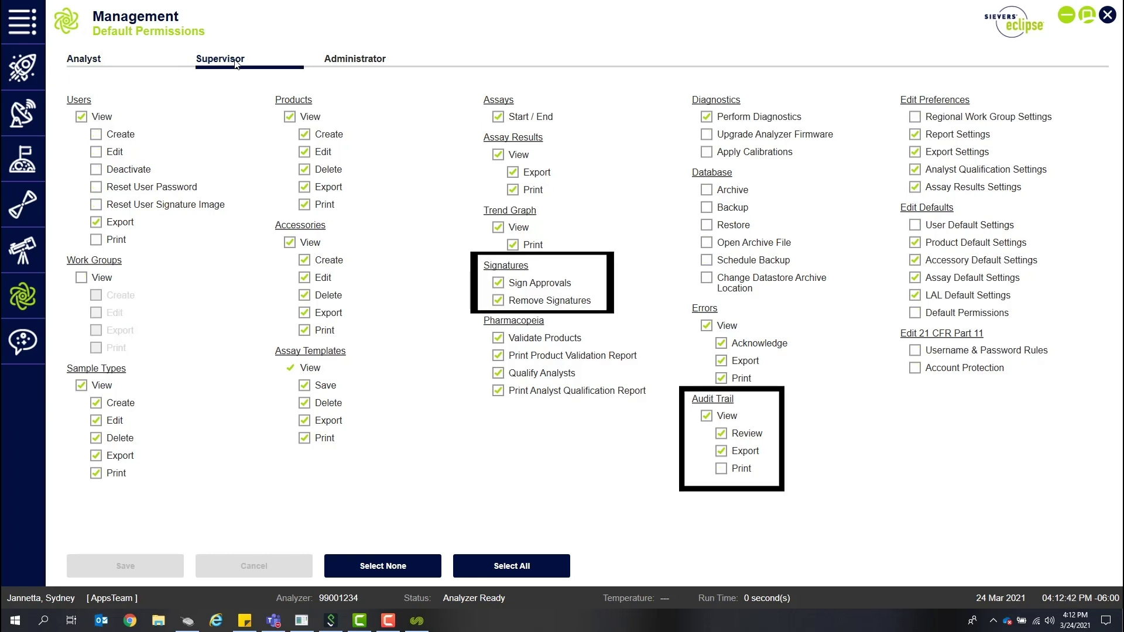